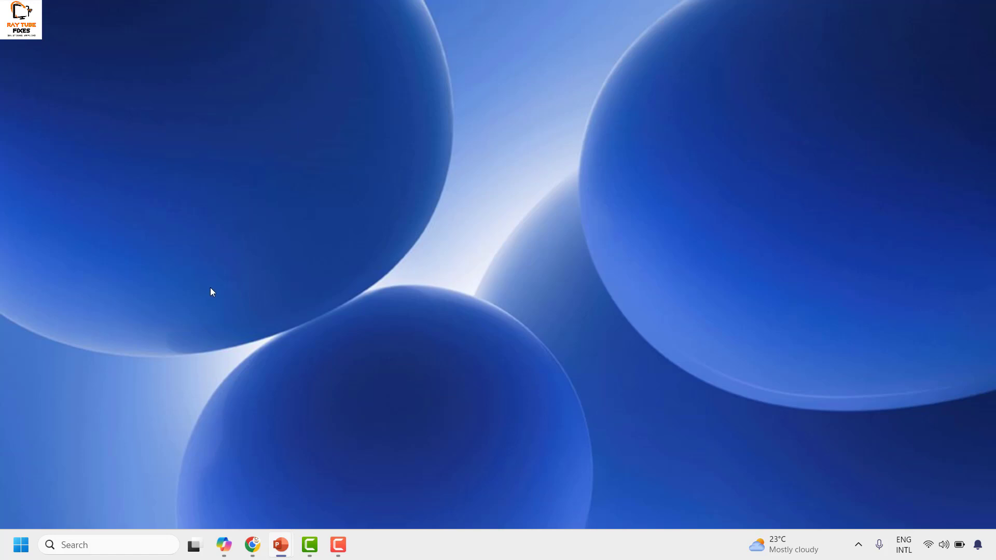
# Open File Explorer from the Quick Link menu, move it to the screen top, and select This PC.
pyautogui.rightClick(20, 549)
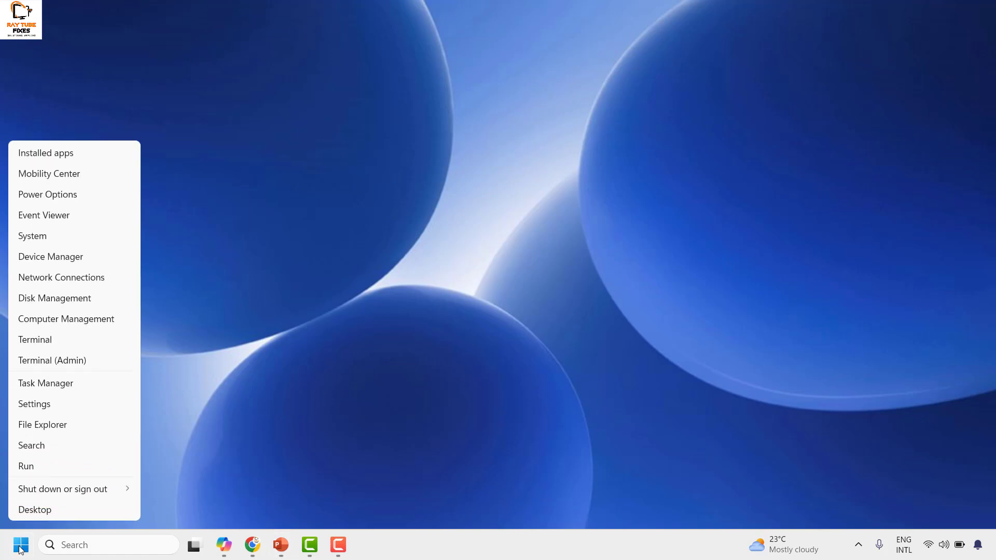
pyautogui.click(51, 427)
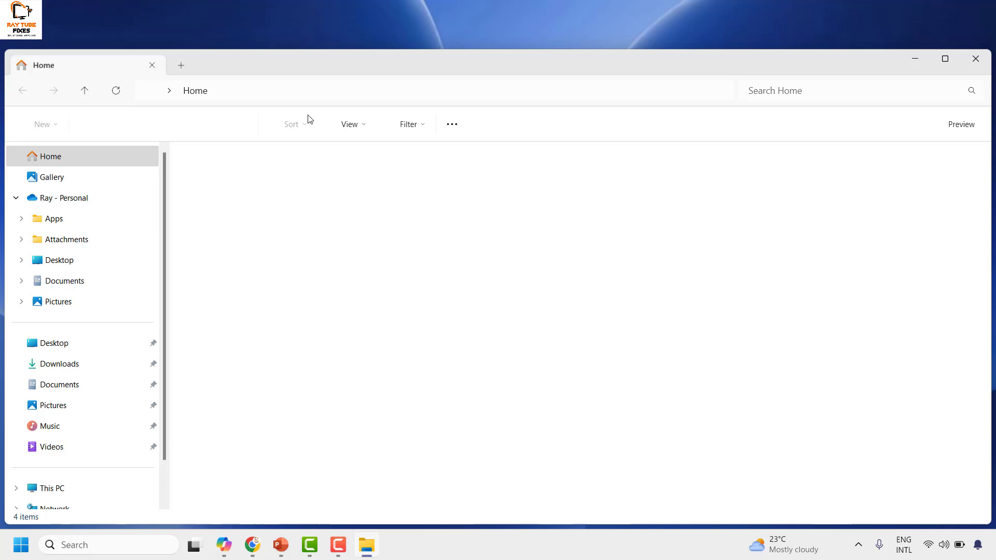
pyautogui.moveTo(544, 51); pyautogui.dragTo(578, 11)
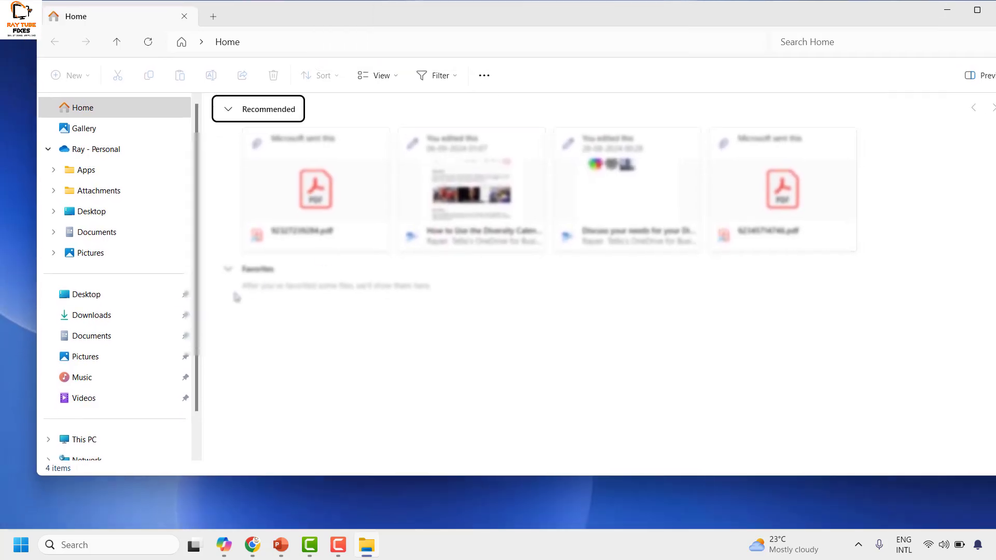
pyautogui.scroll(-2, 142, 427)
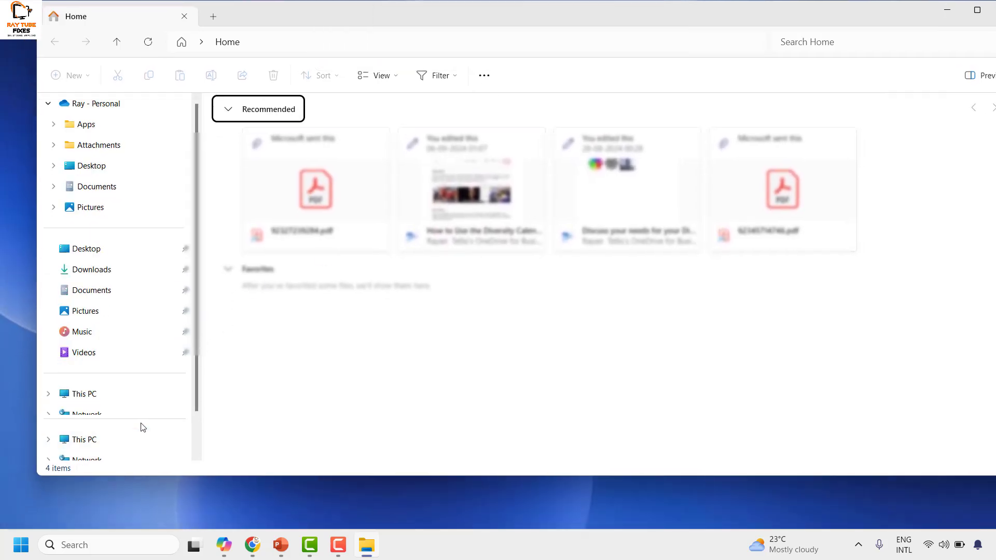
pyautogui.click(90, 395)
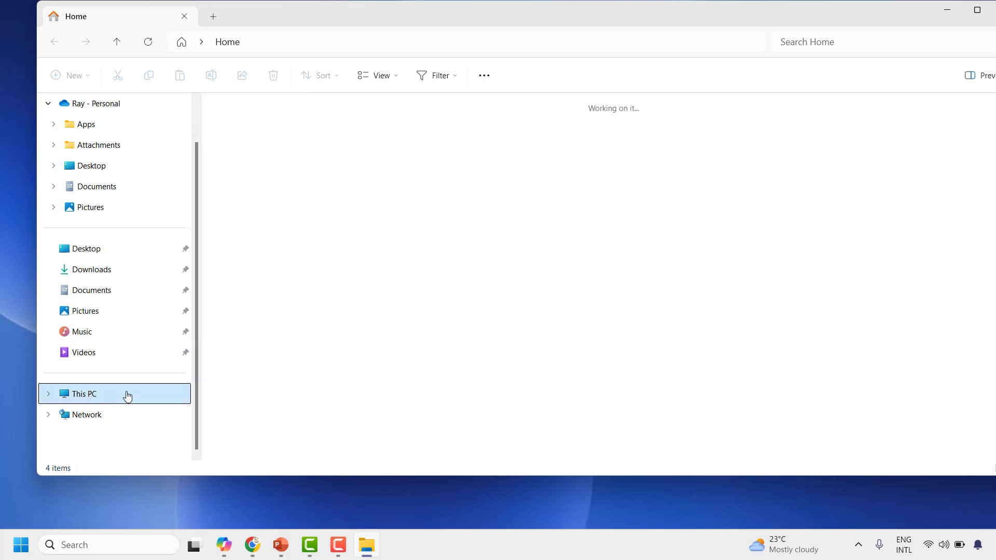
# Browse into C:\Program Files\Microsoft Office\Office16 to reach OSPPREARM.EXE.
pyautogui.doubleClick(285, 126)
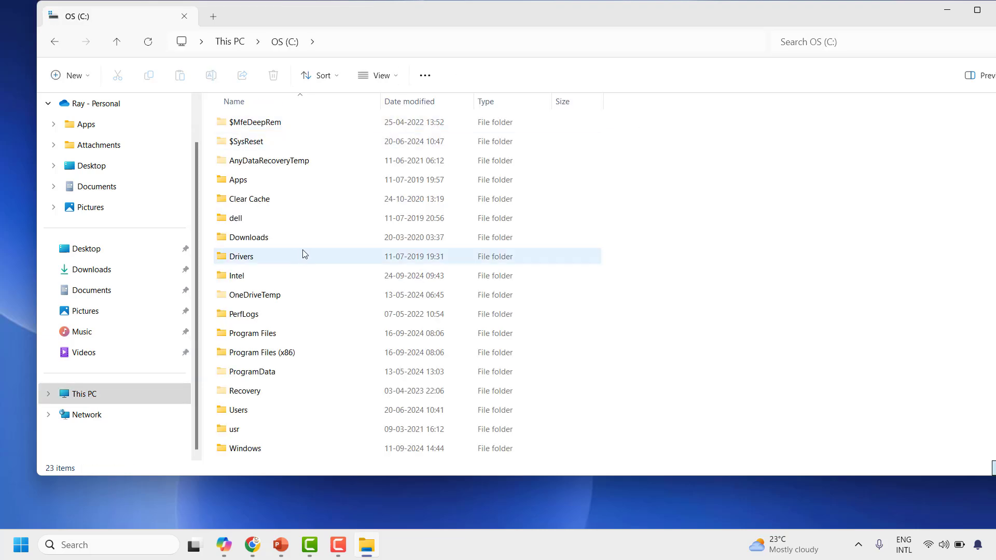
pyautogui.doubleClick(269, 334)
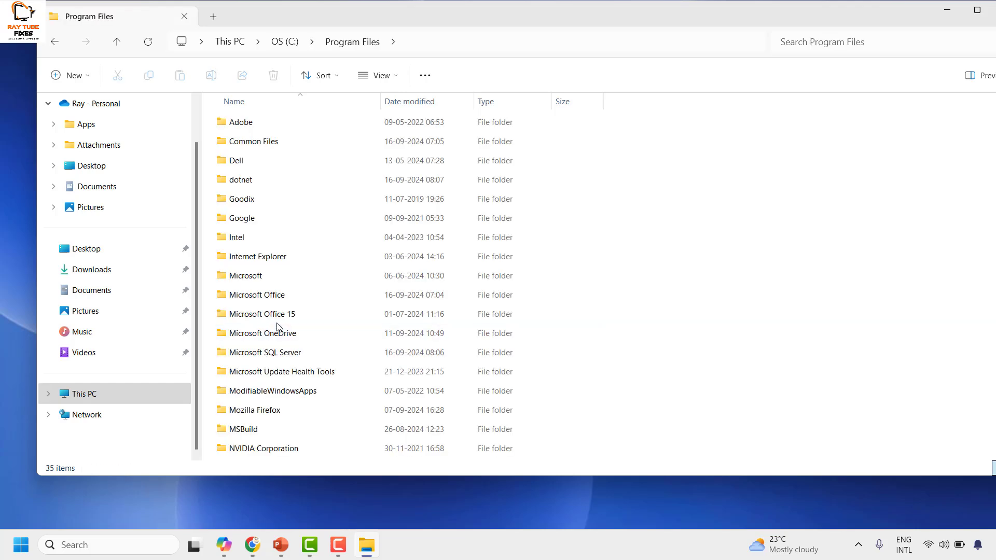
pyautogui.doubleClick(266, 298)
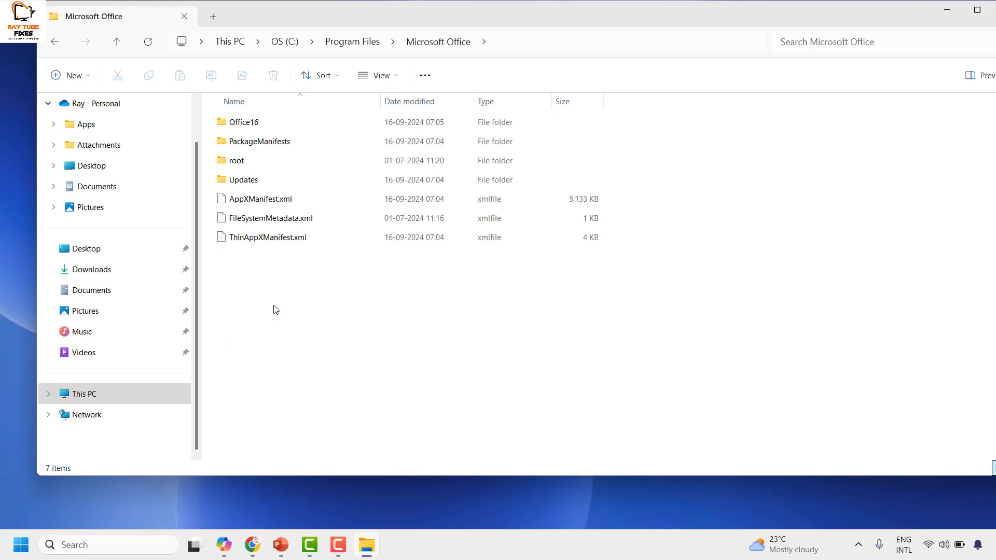
pyautogui.doubleClick(262, 126)
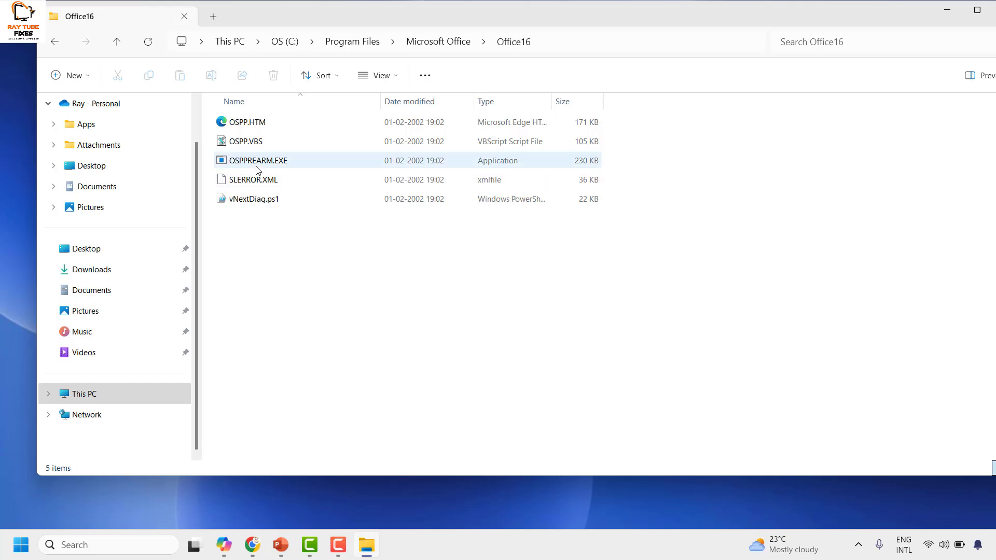
# Run OSPPREARM.EXE as administrator, repeating the action a second time.
pyautogui.click(262, 162)
pyautogui.rightClick(261, 163)
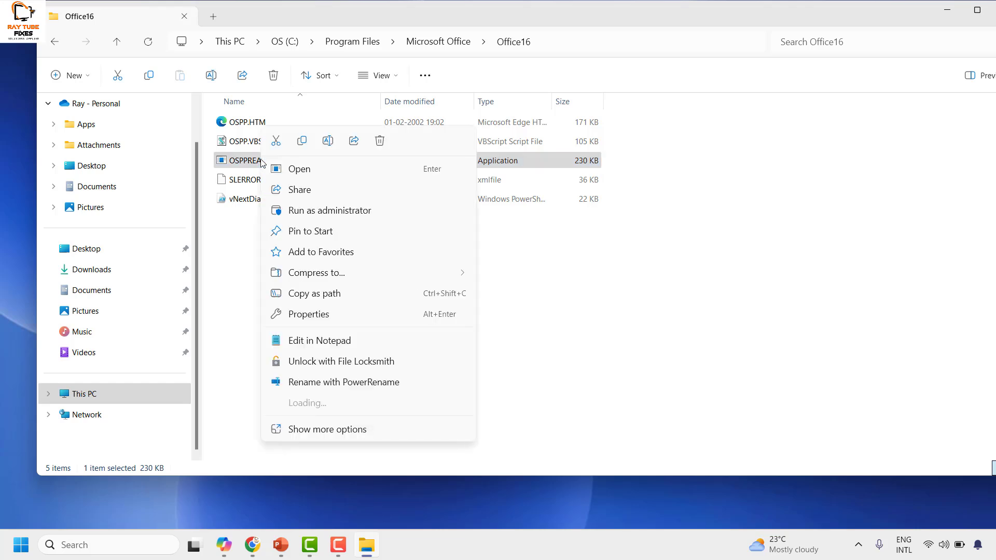
pyautogui.click(318, 212)
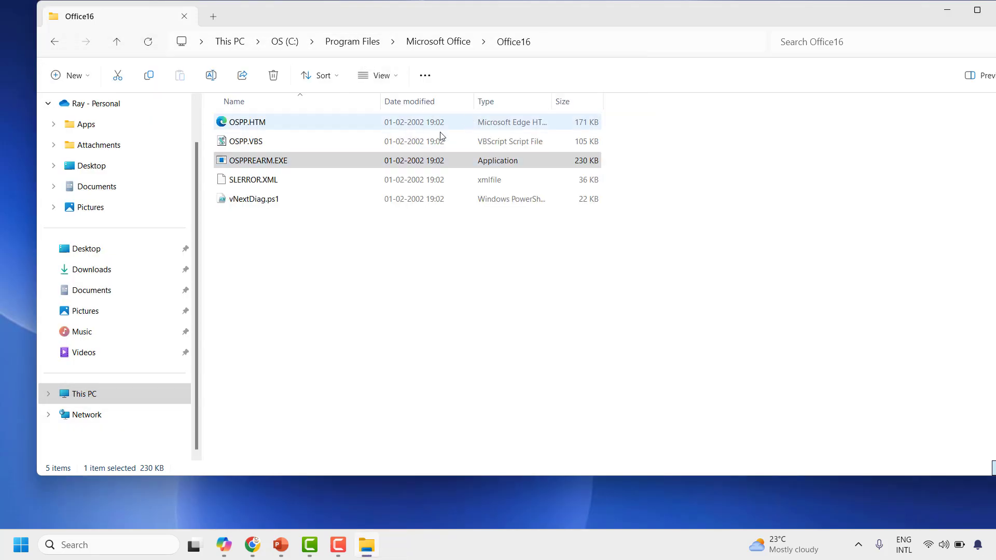
pyautogui.rightClick(280, 163)
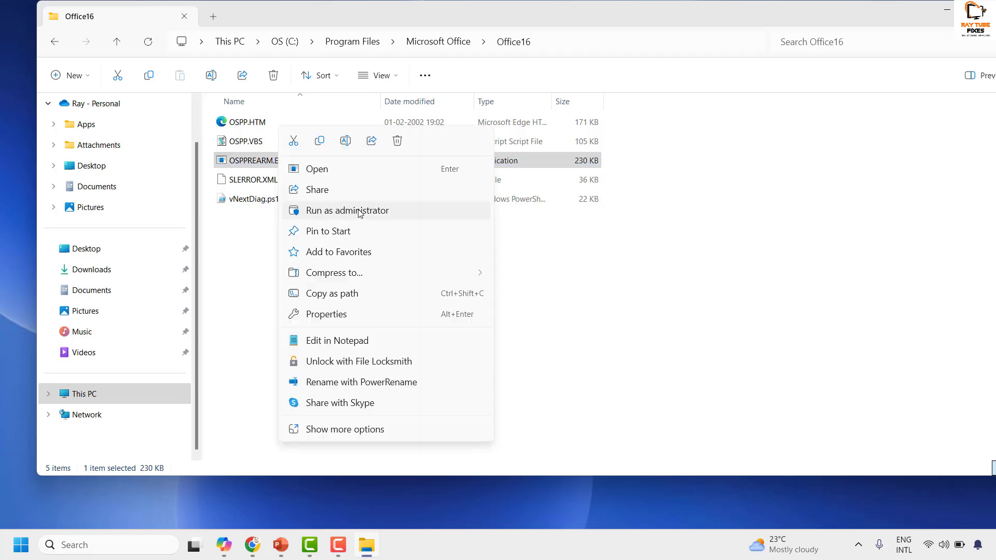
pyautogui.click(359, 212)
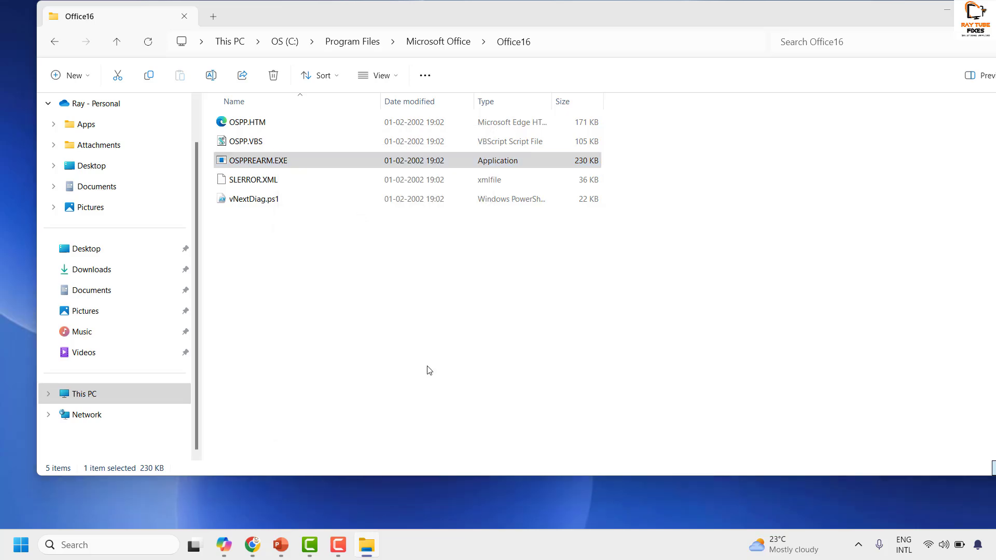
# Close the Explorer window and launch Microsoft Word with the Run command 'winword'.
pyautogui.doubleClick(855, 13)
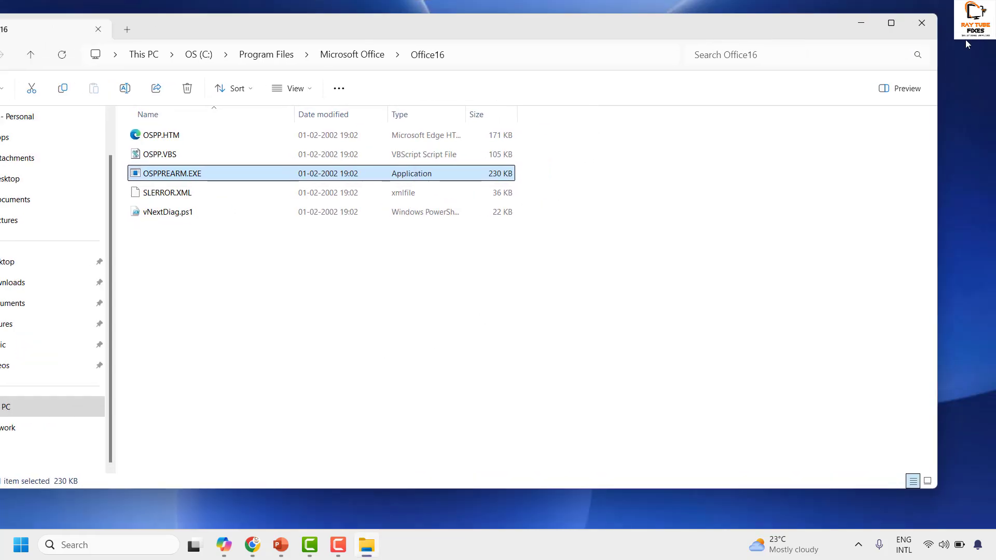
pyautogui.hotkey('alt', 'F4')
pyautogui.press('super+r')
pyautogui.write('winword')
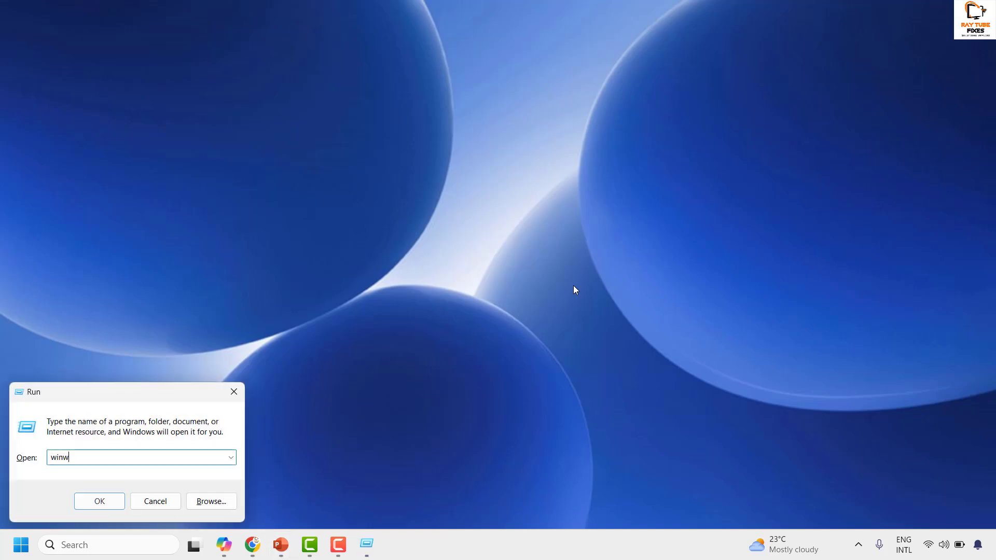
pyautogui.press('Return')
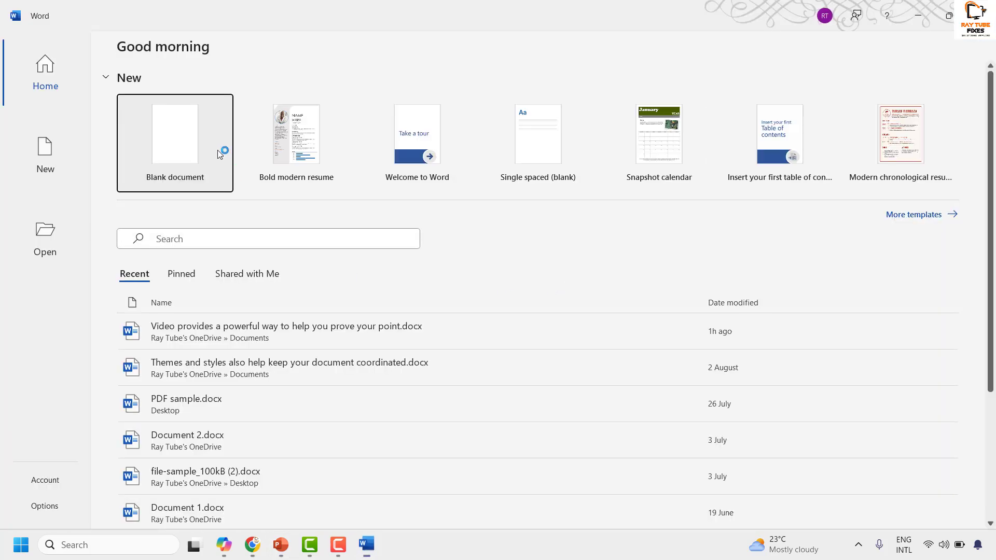
# Create a blank Document1 in Word, then close Word with Alt+F4.
pyautogui.click(223, 144)
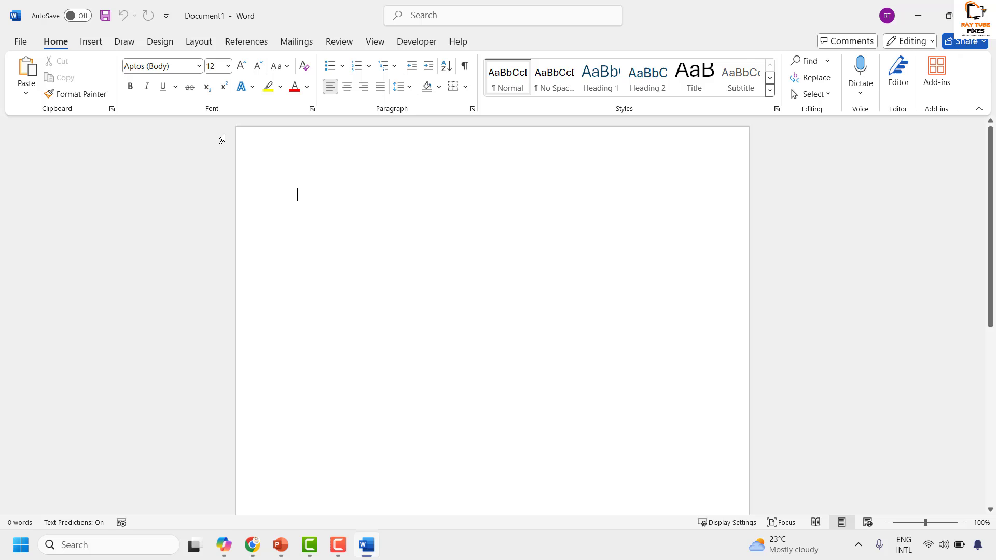
pyautogui.hotkey('alt', 'F4')
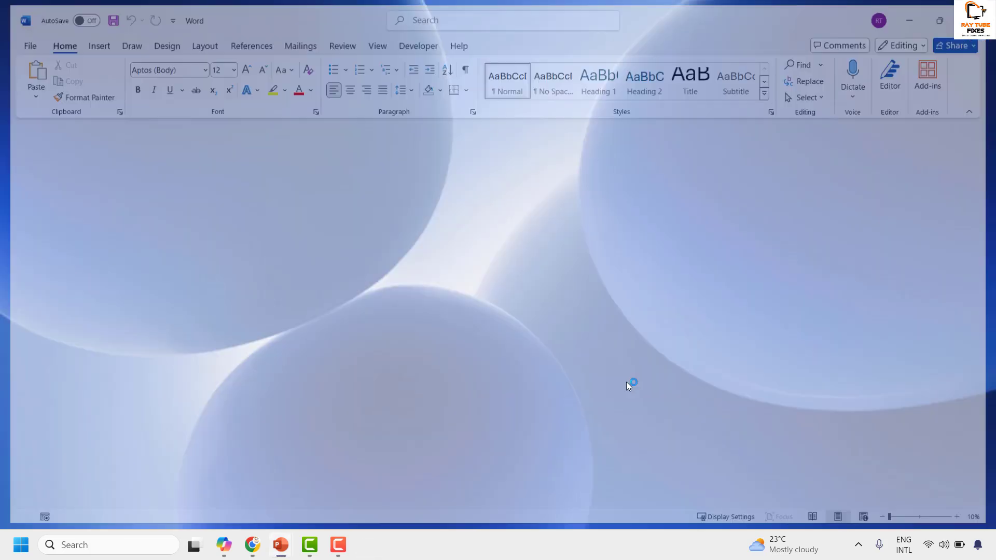